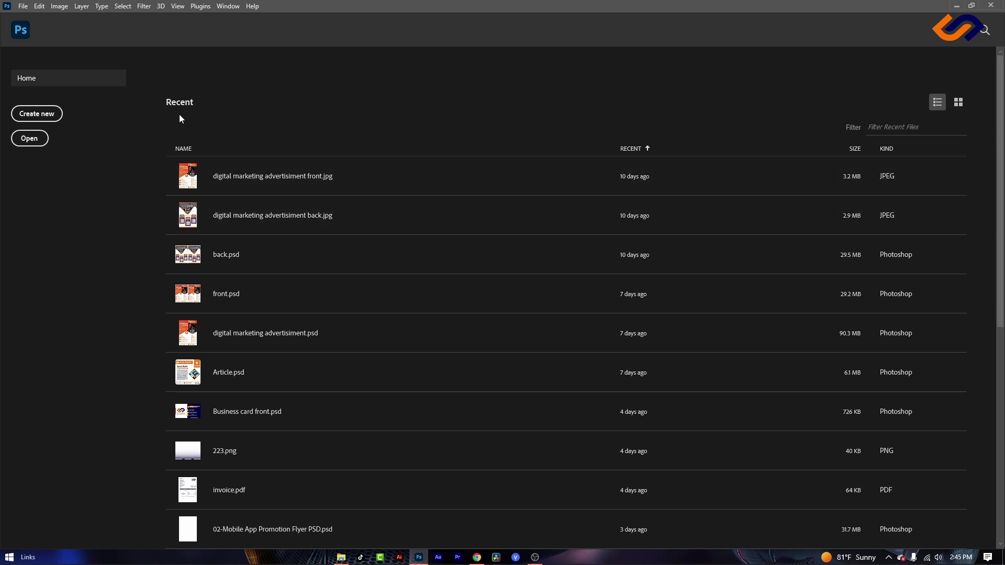
left_click(40, 140)
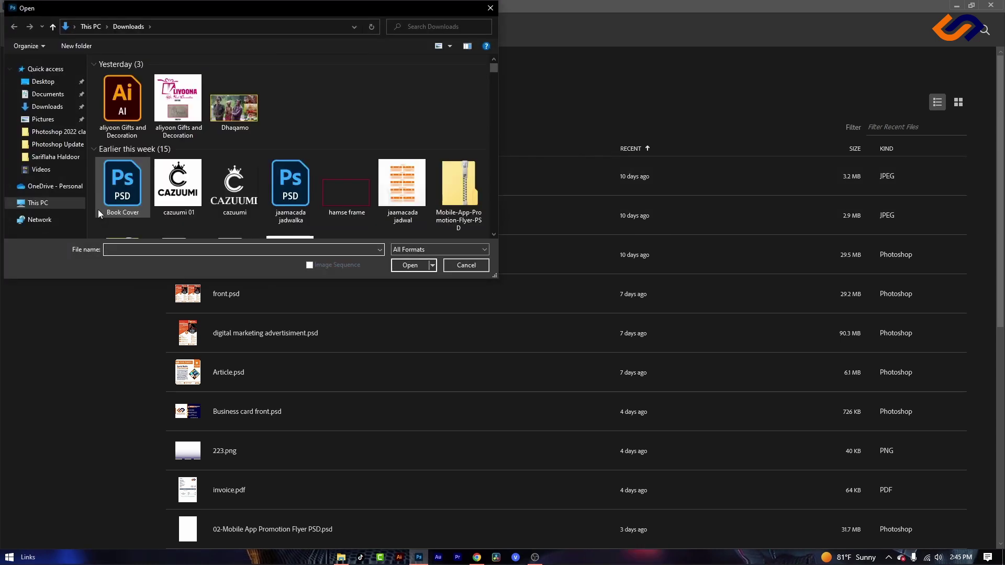
left_click(39, 119)
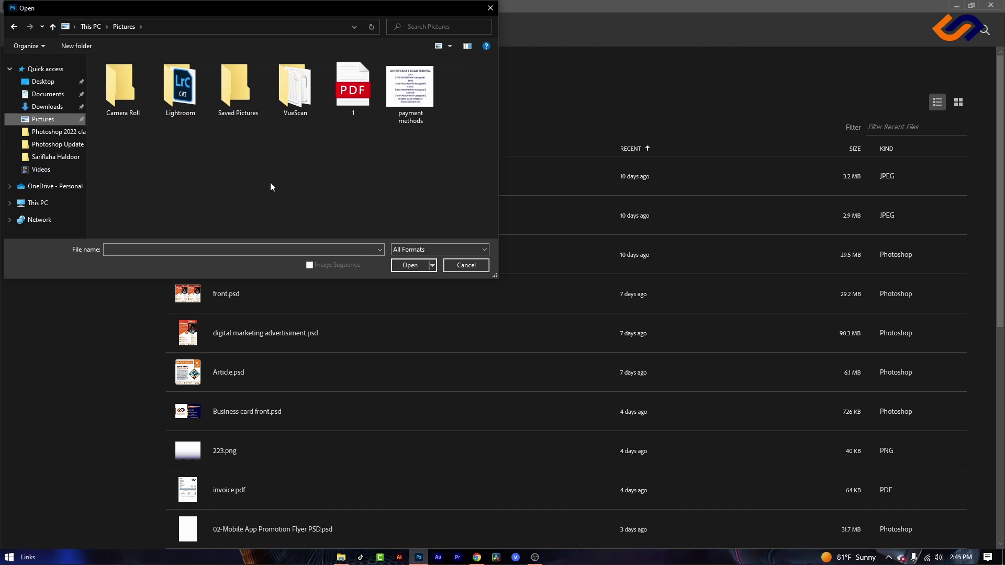
left_click(464, 266)
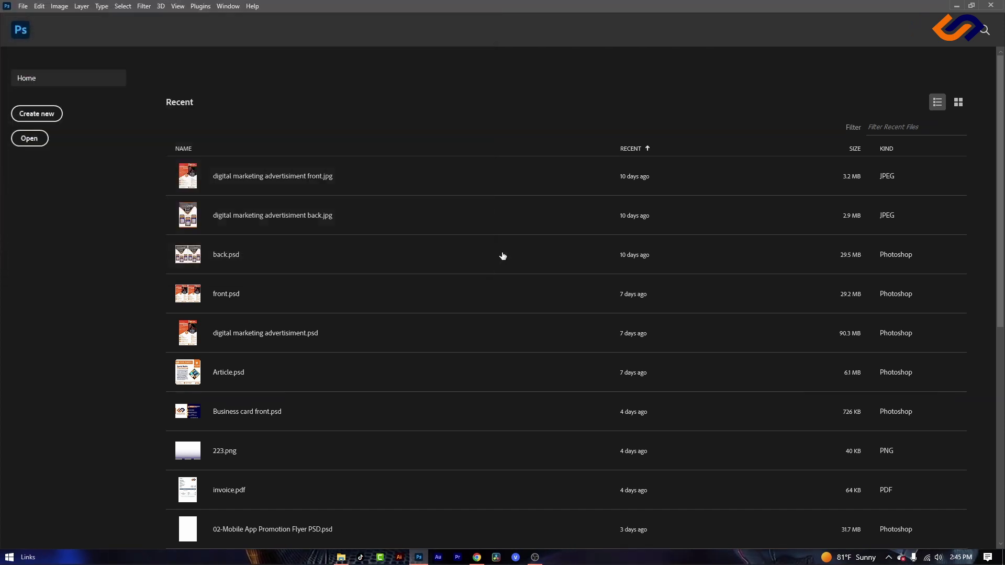
Start a new document and examine the Photo, Print, Art & Illustration, Web, Mobile, Saved and Recent presets.
left_click(37, 114)
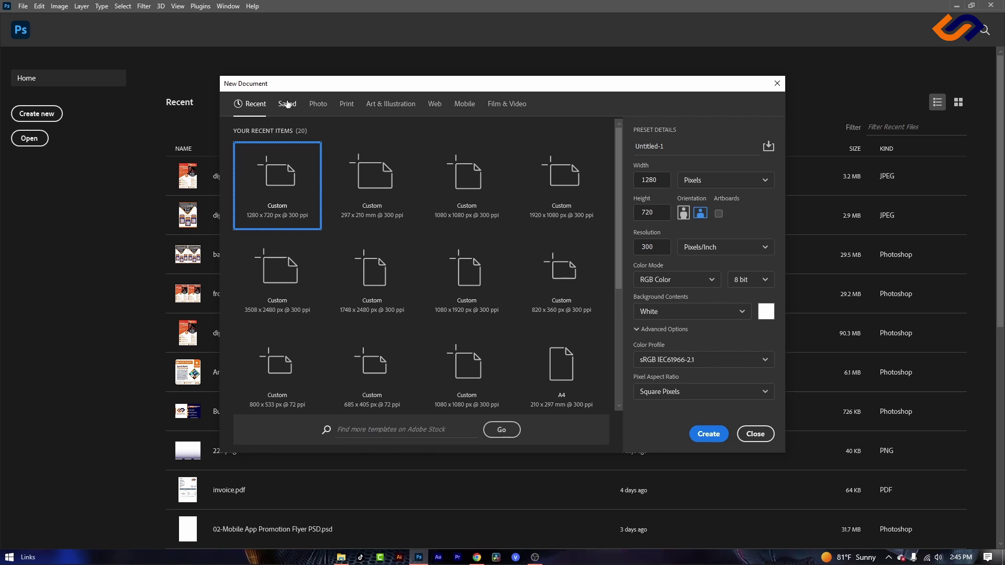
left_click(318, 104)
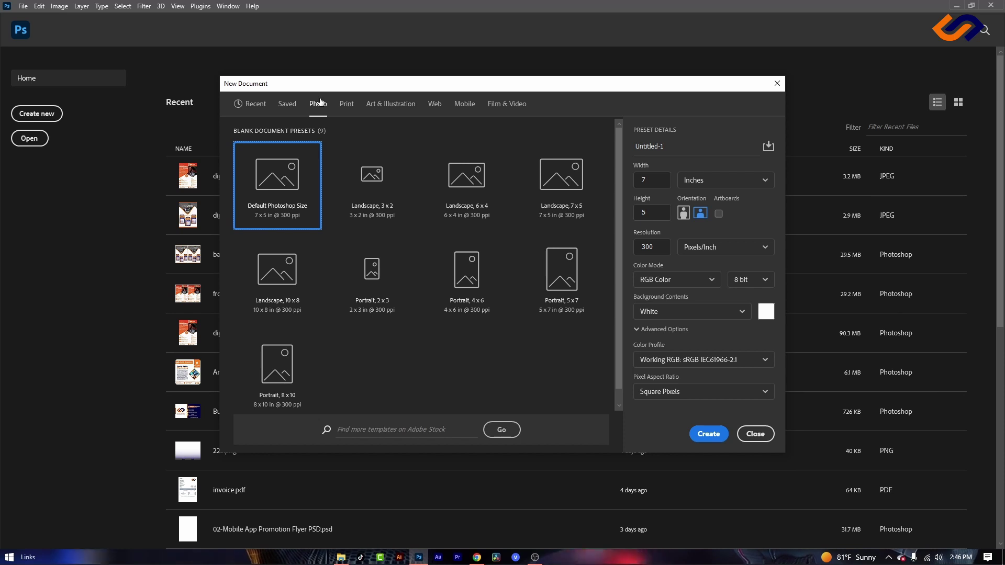
left_click(347, 104)
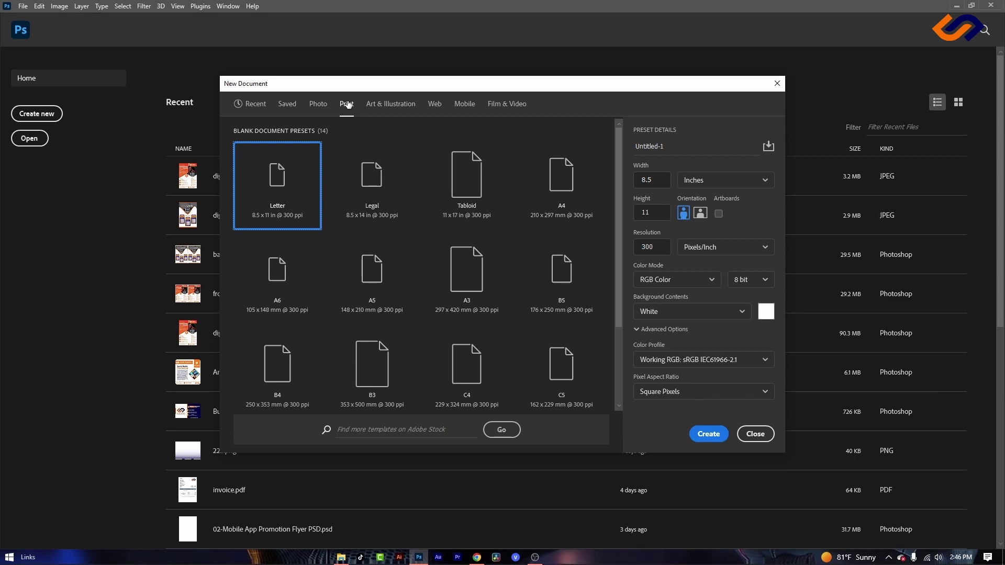
left_click(391, 105)
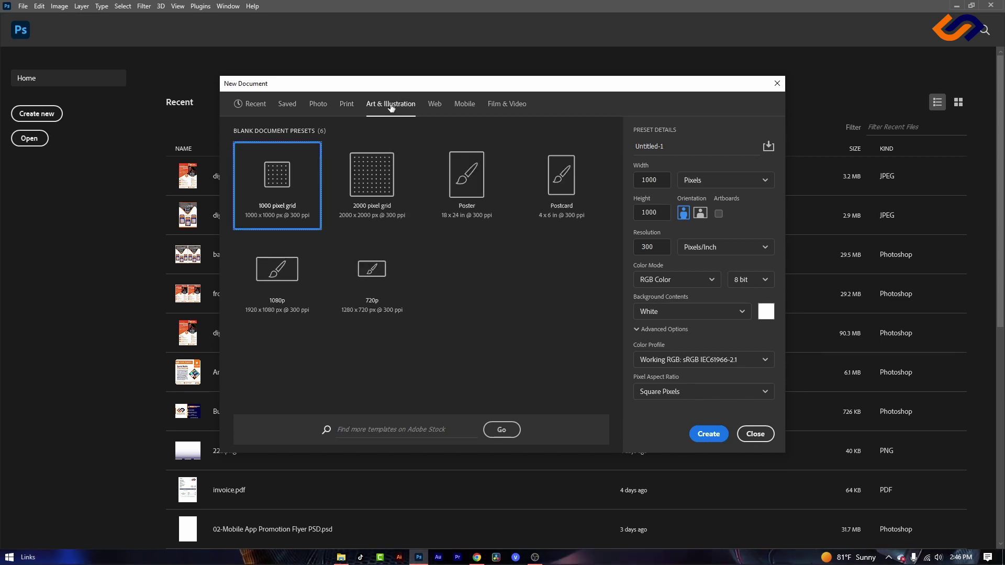
left_click(434, 104)
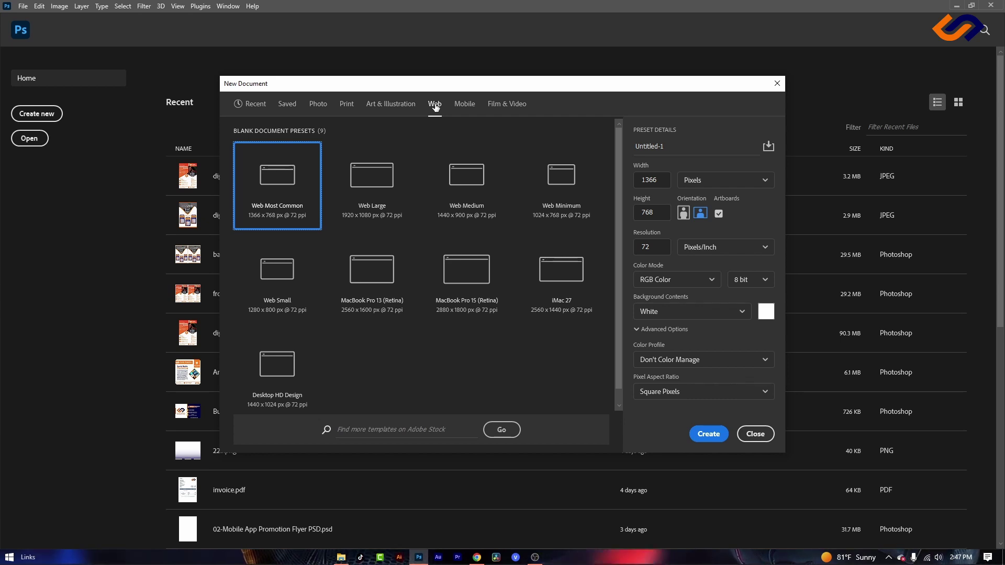
left_click(464, 104)
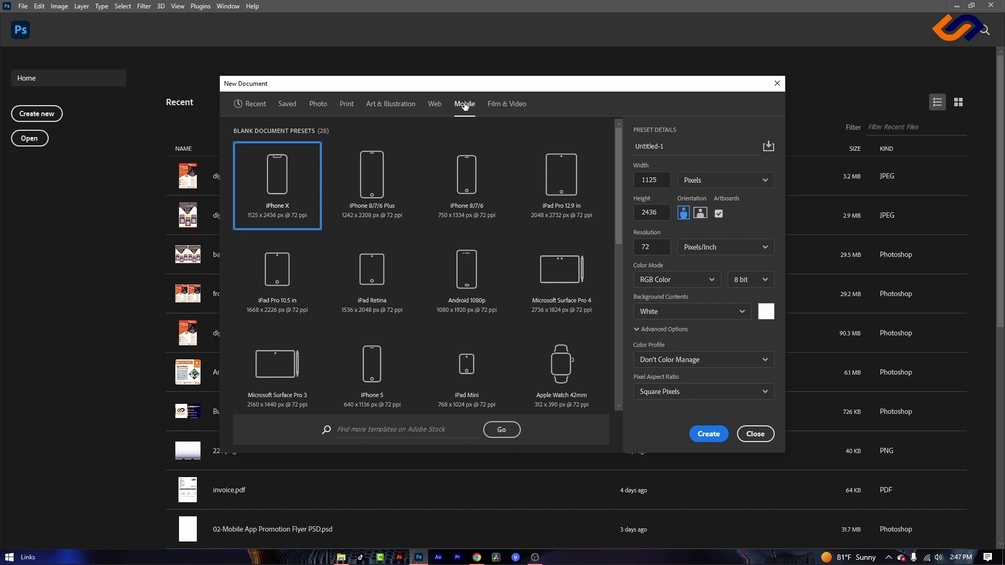
left_click(256, 109)
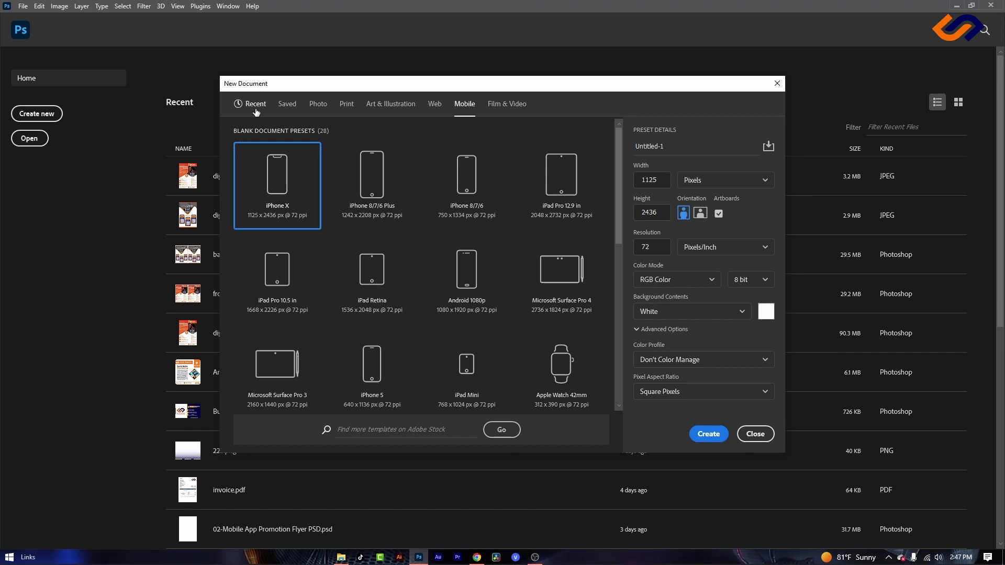
left_click(281, 106)
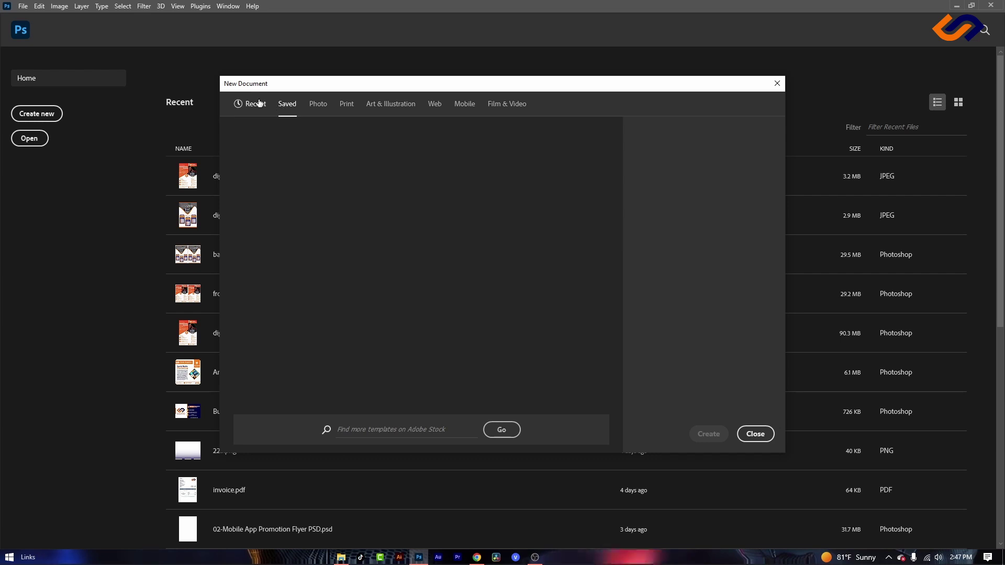
left_click(259, 103)
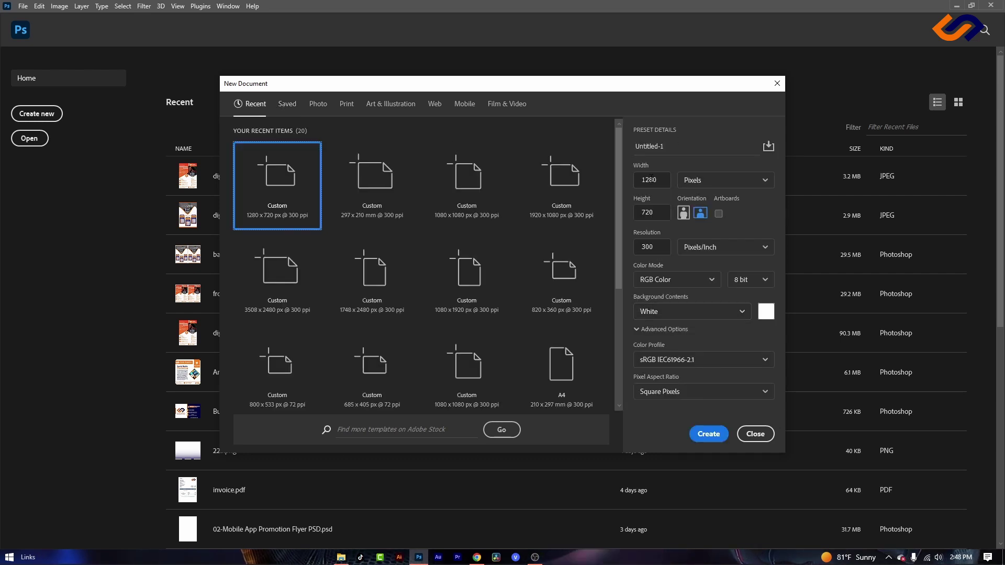
Name the new document "Casharkii 2aad".
left_click(663, 146)
left_click_drag(663, 146, 639, 146)
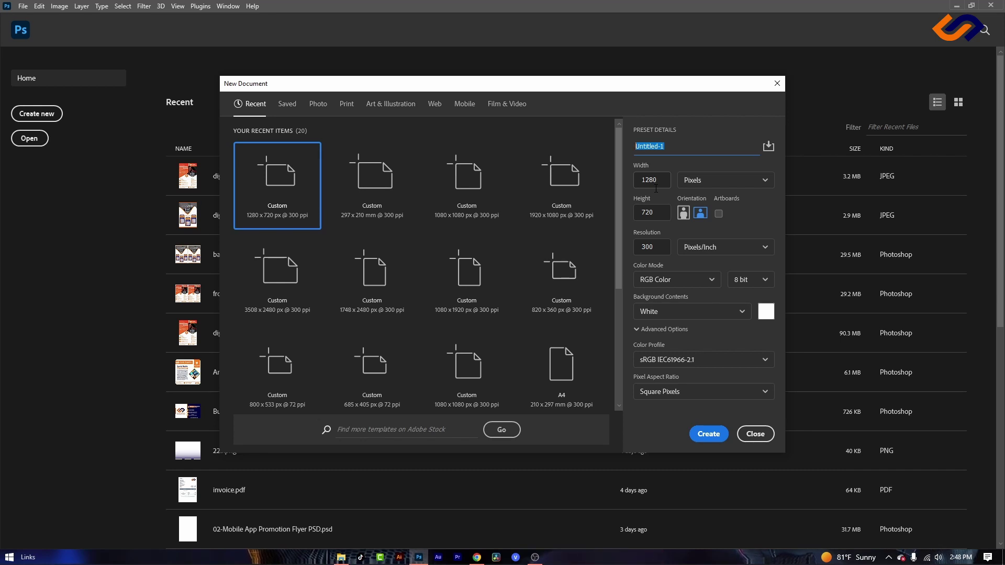
type("d")
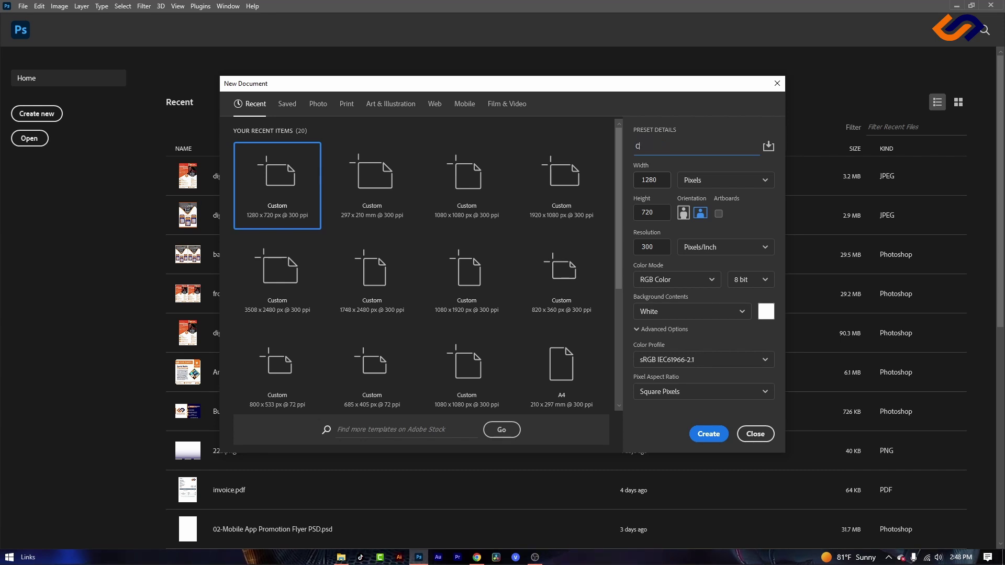
type("asharkii 2aad")
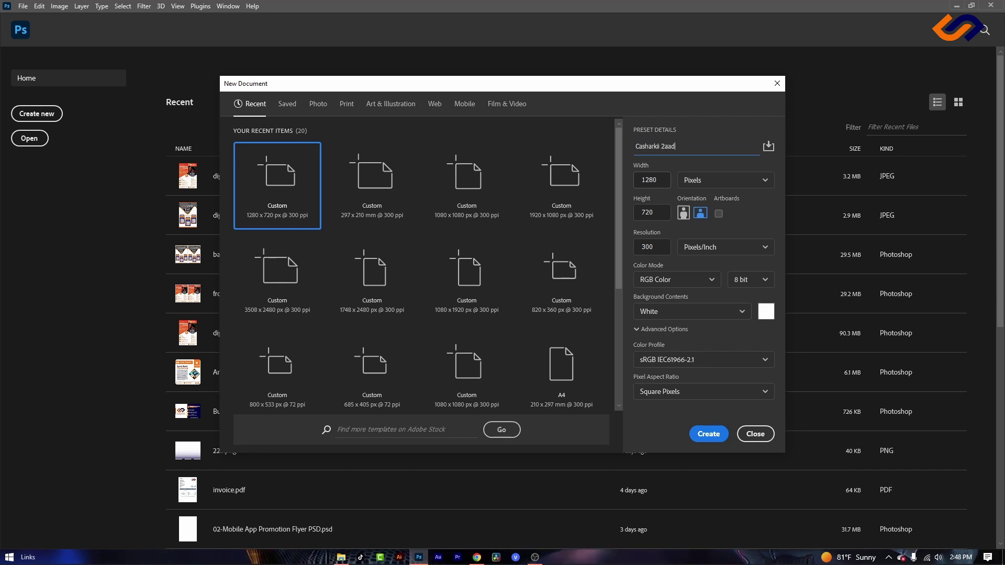
Change the new document's measurement unit to inches.
double_click(657, 181)
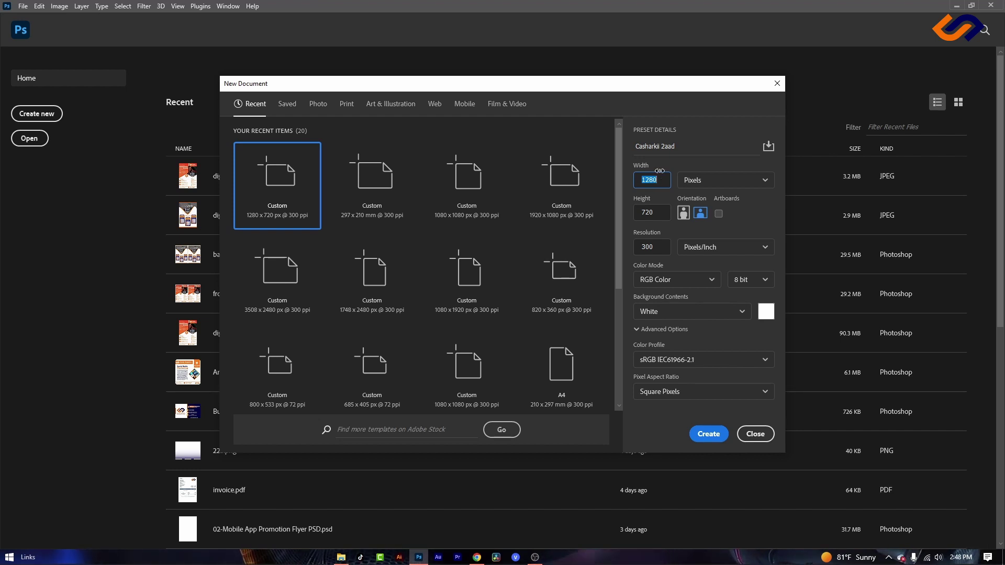
left_click(707, 180)
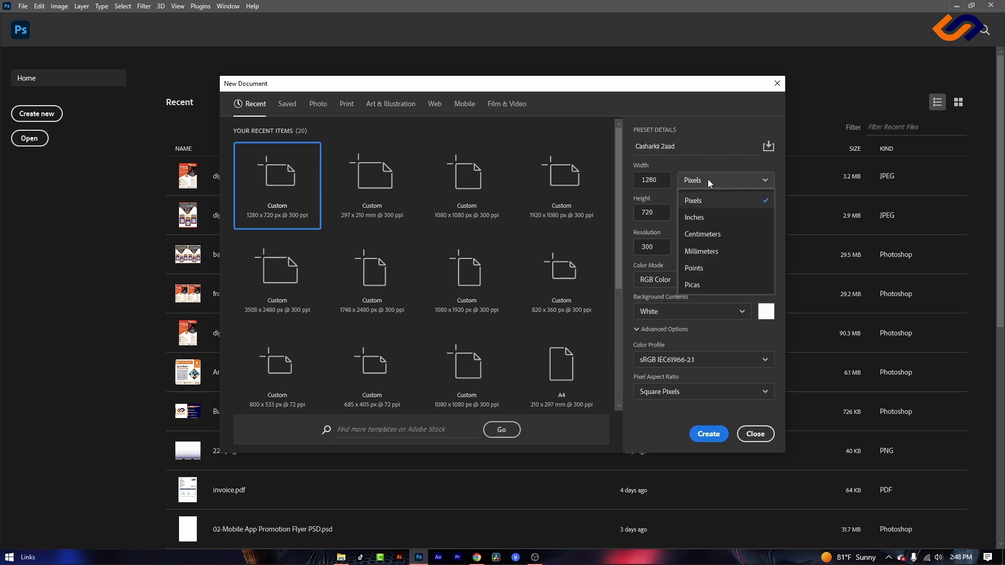
left_click(715, 216)
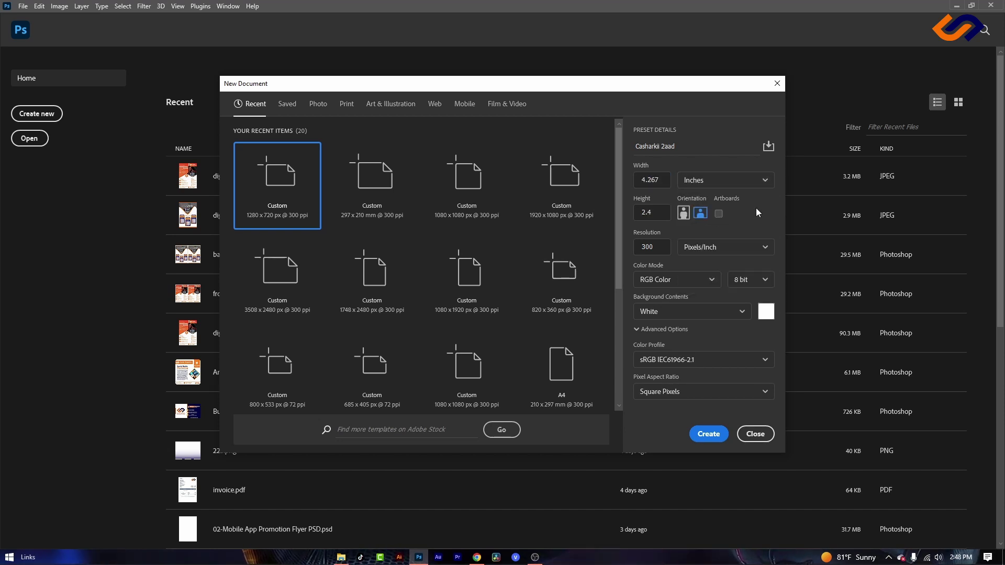
left_click(721, 181)
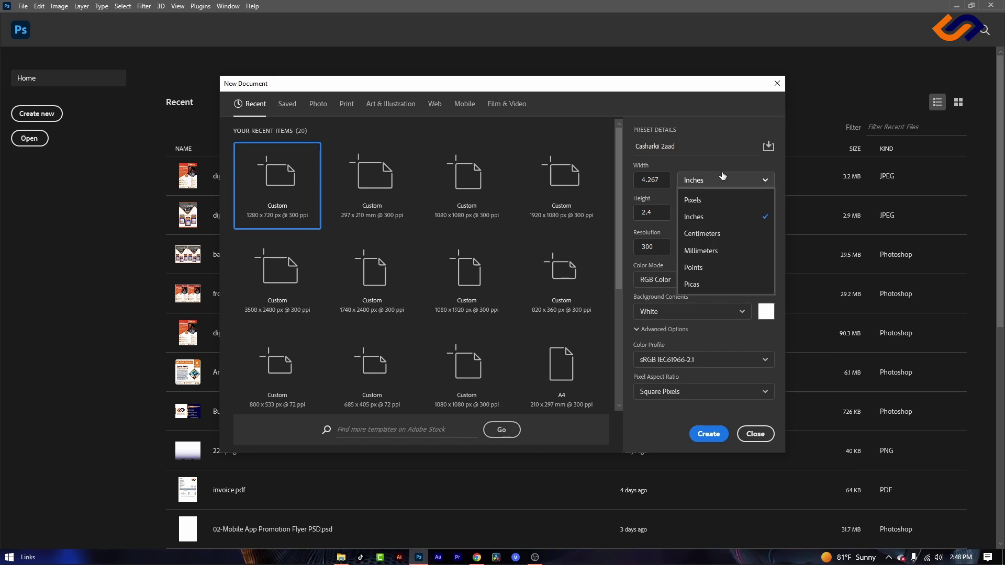
left_click(721, 217)
Set the new document's width to 3.5 inches and its height to 2 inches.
left_click_drag(660, 180, 617, 179)
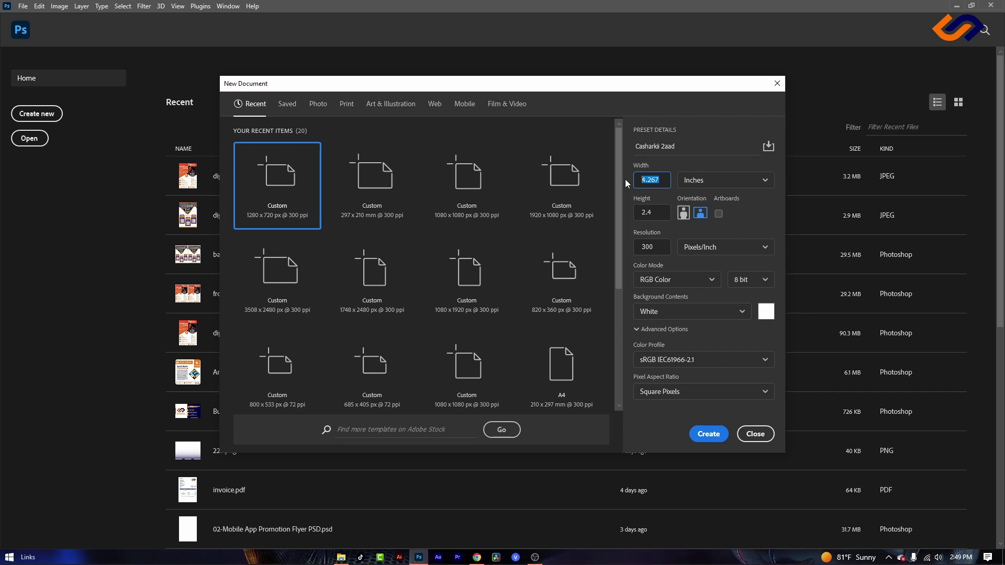
type(".3")
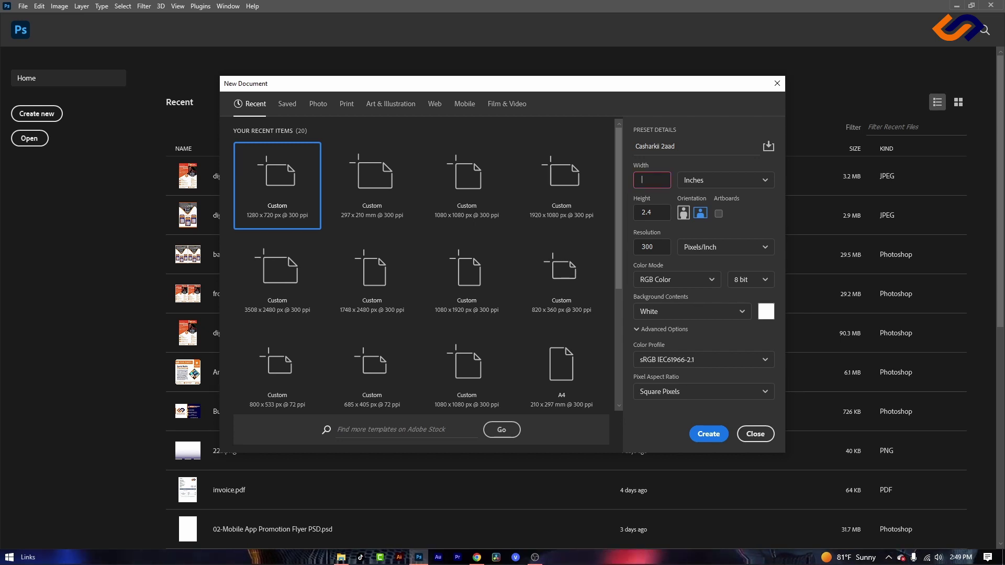
type("5")
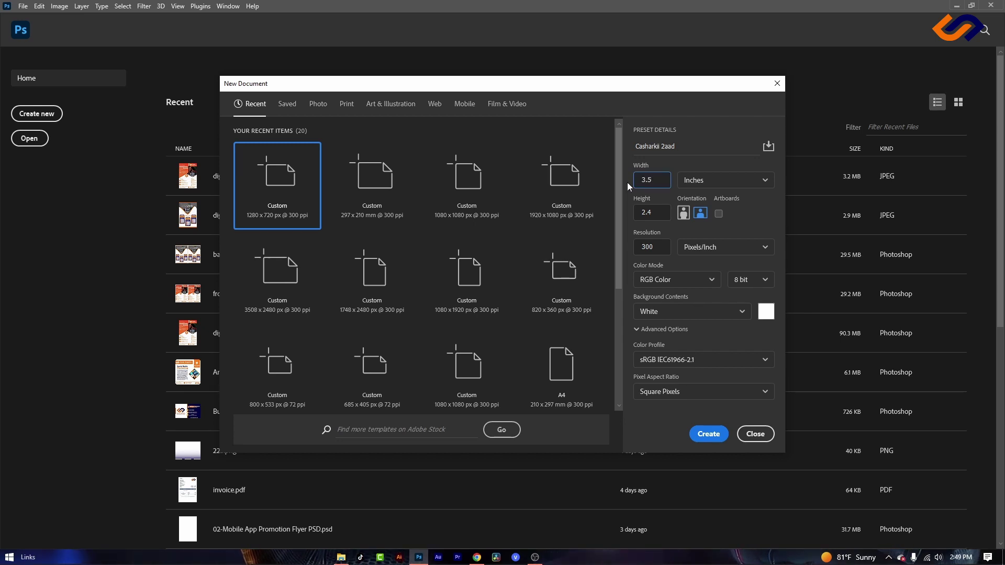
key("Tab")
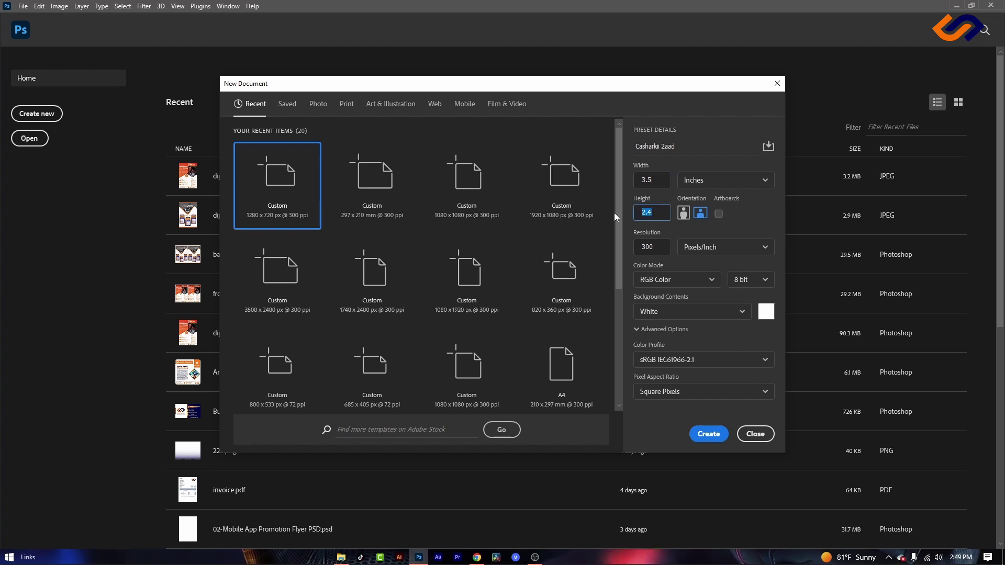
type("2")
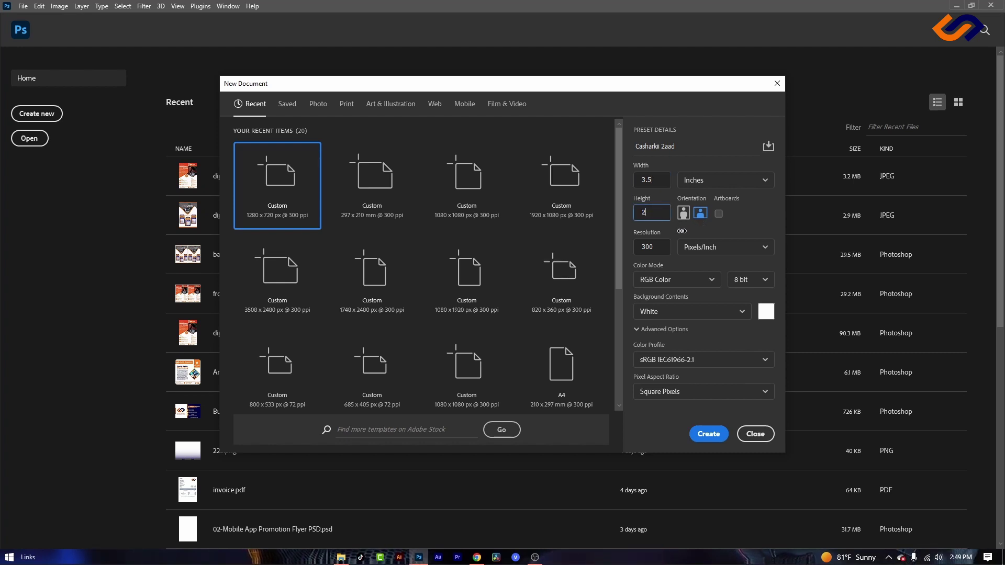
left_click(673, 225)
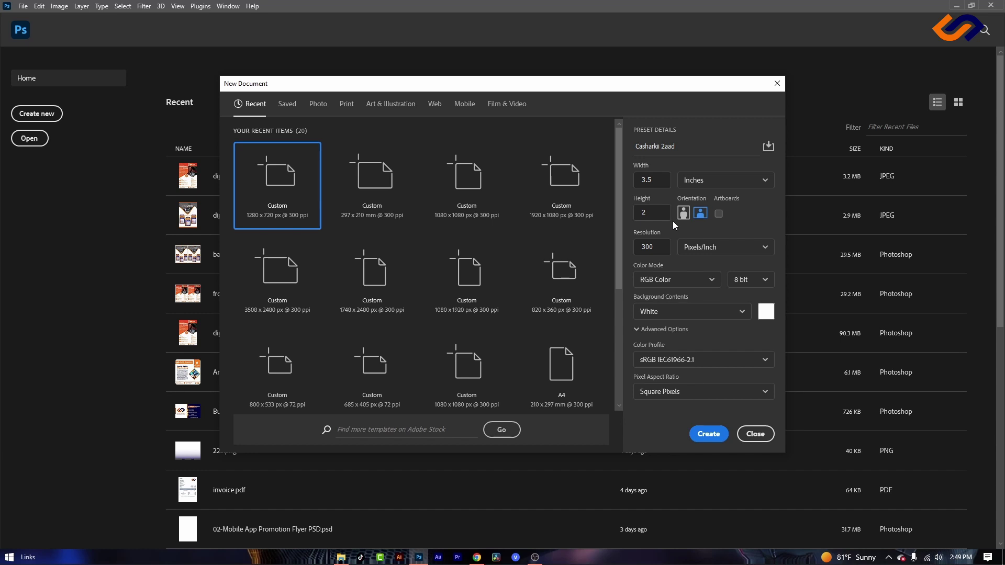
Switch the new document's orientation to portrait and back to landscape.
left_click(683, 214)
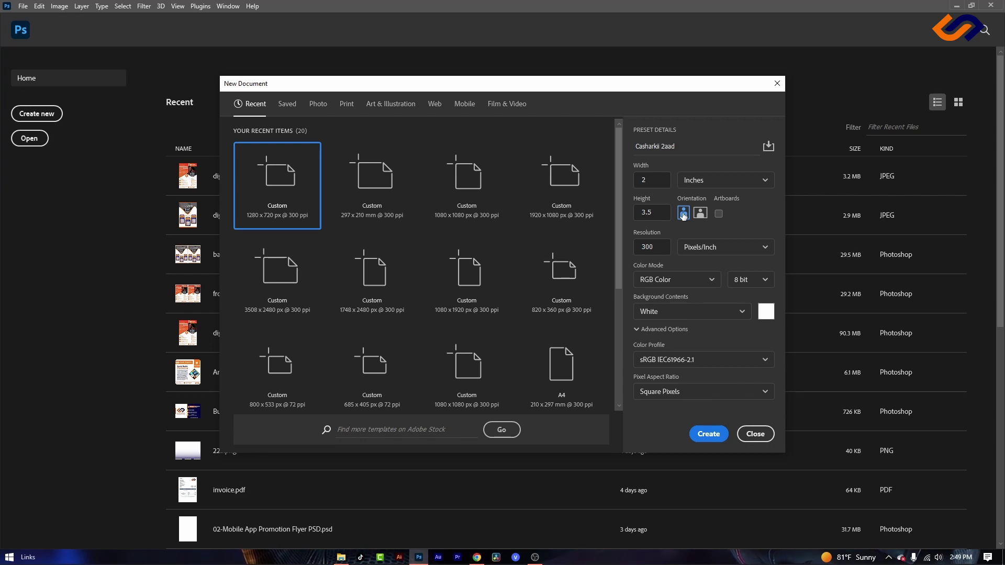
left_click(704, 215)
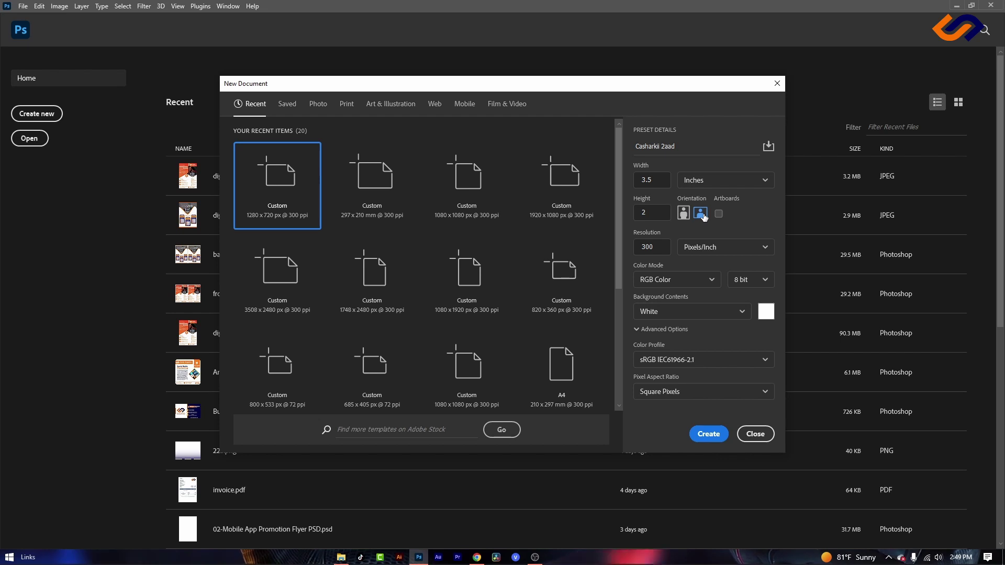
double_click(660, 246)
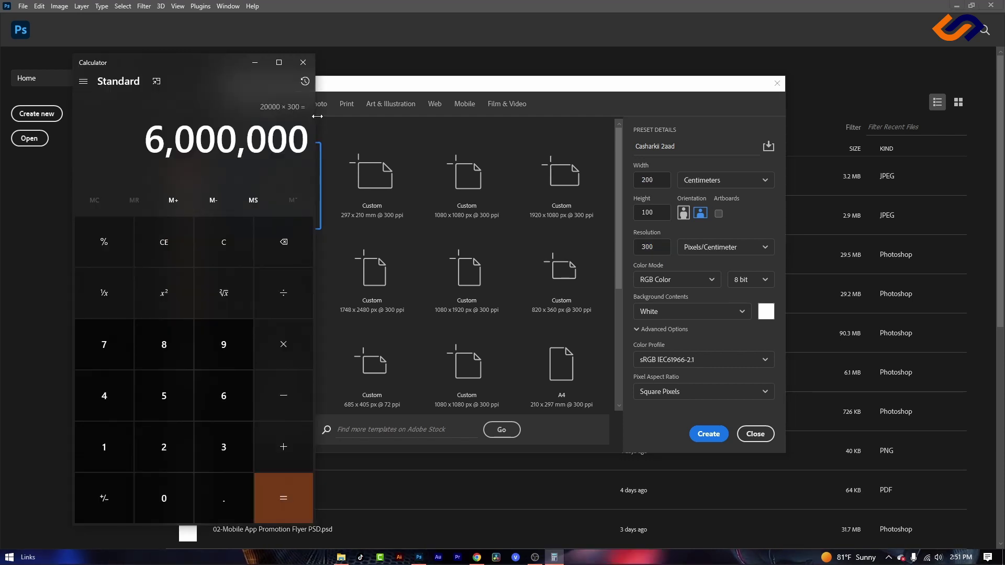
Close the calculator and set the new document's resolution to 72 pixels/inch.
left_click(303, 62)
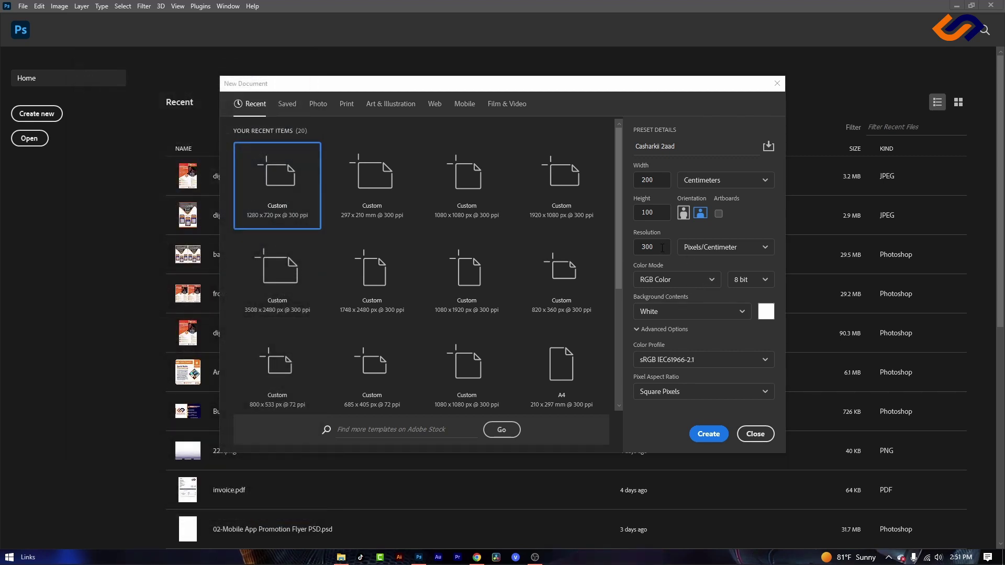
left_click(702, 247)
left_click(701, 262)
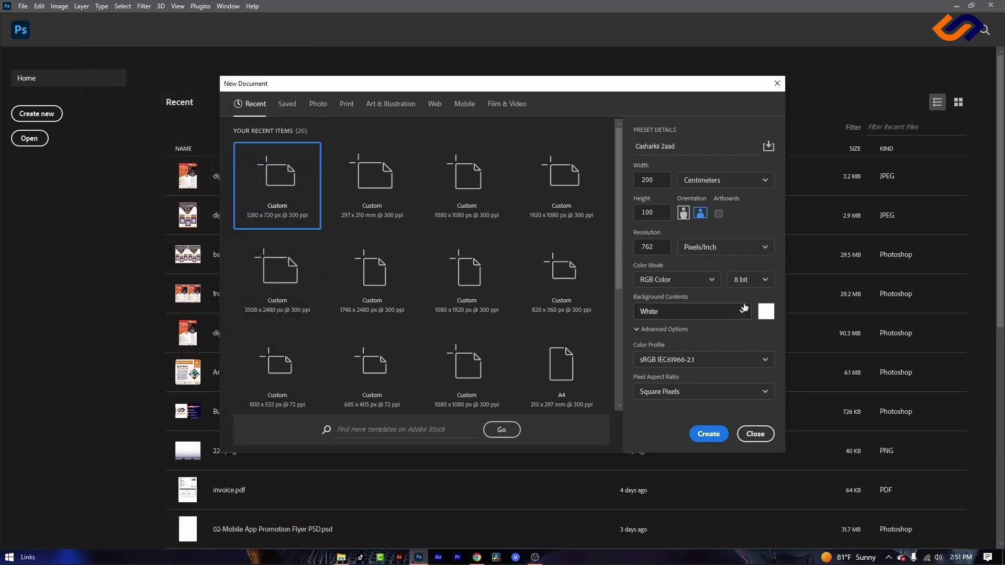
left_click(663, 250)
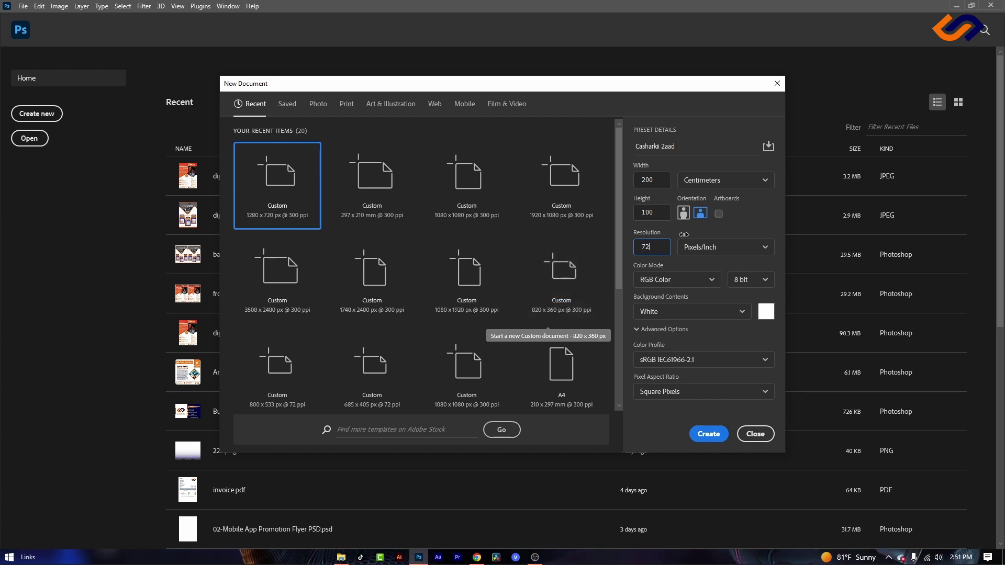
type("72")
left_click(689, 260)
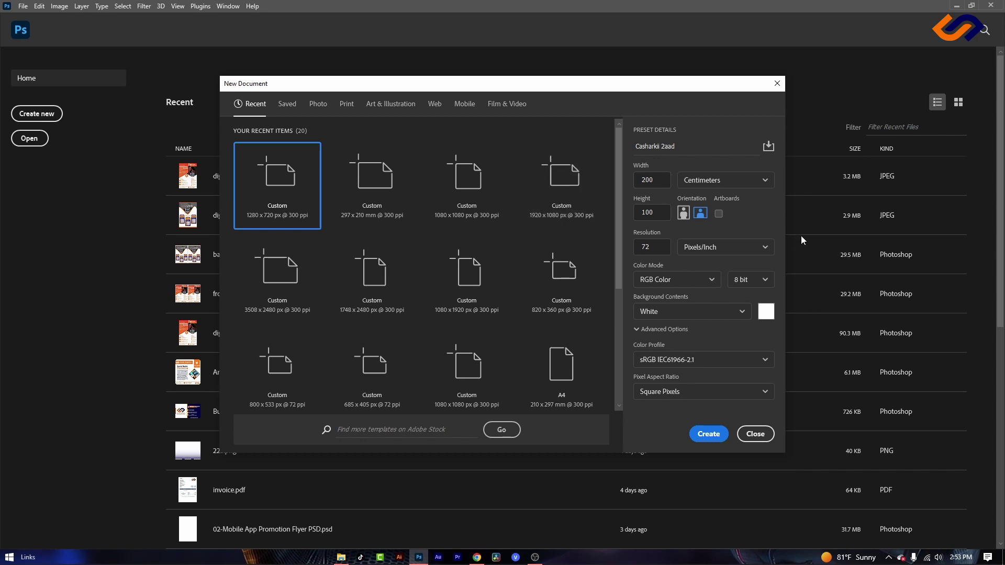
Save the current document settings as a preset named "business card", and delete that saved preset.
left_click(768, 147)
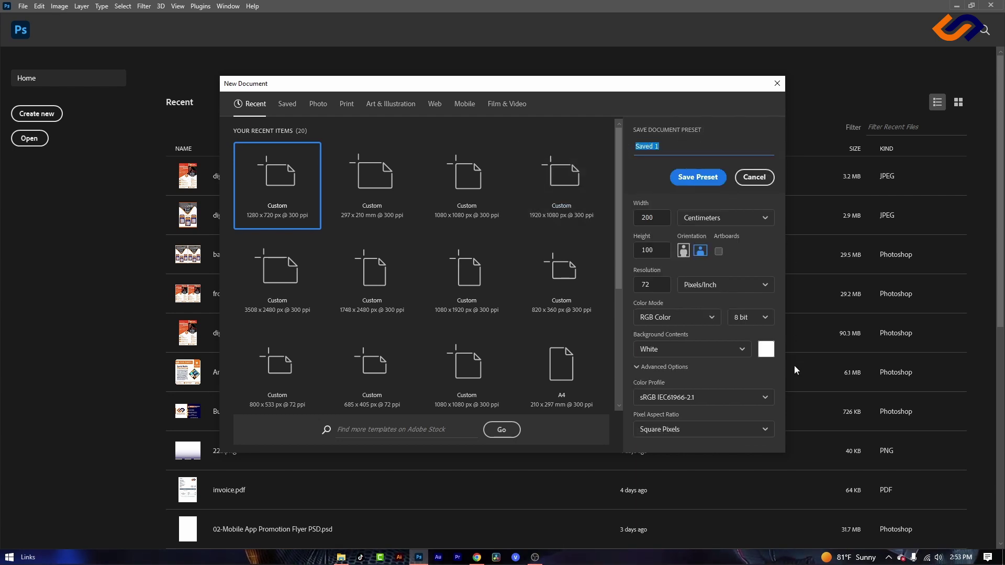
type("busi")
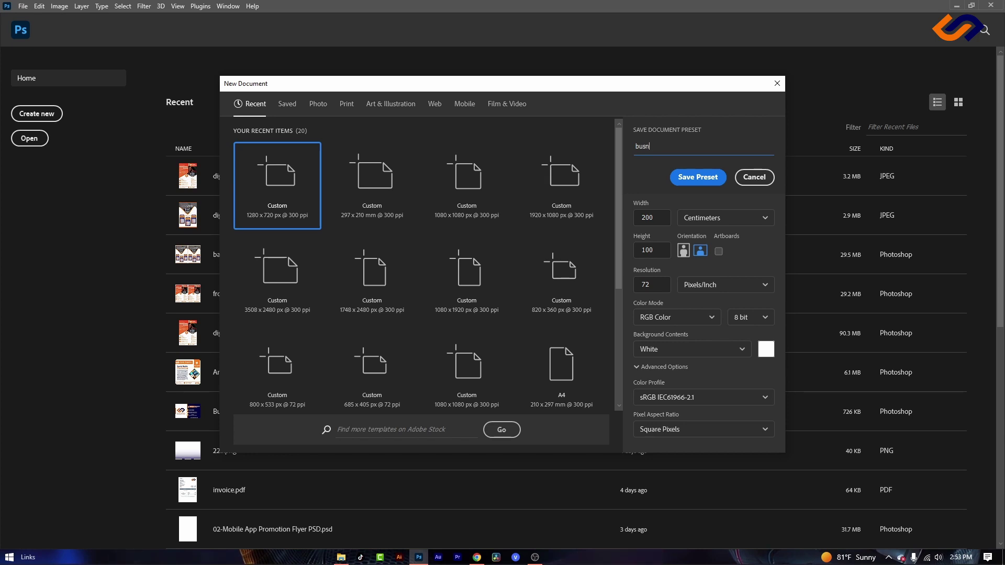
type("ness card")
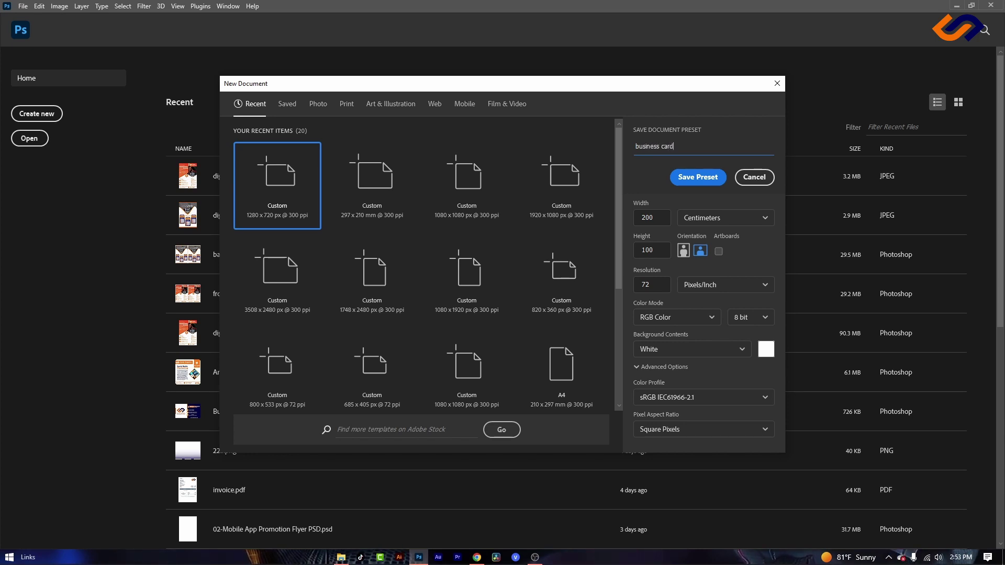
left_click(692, 178)
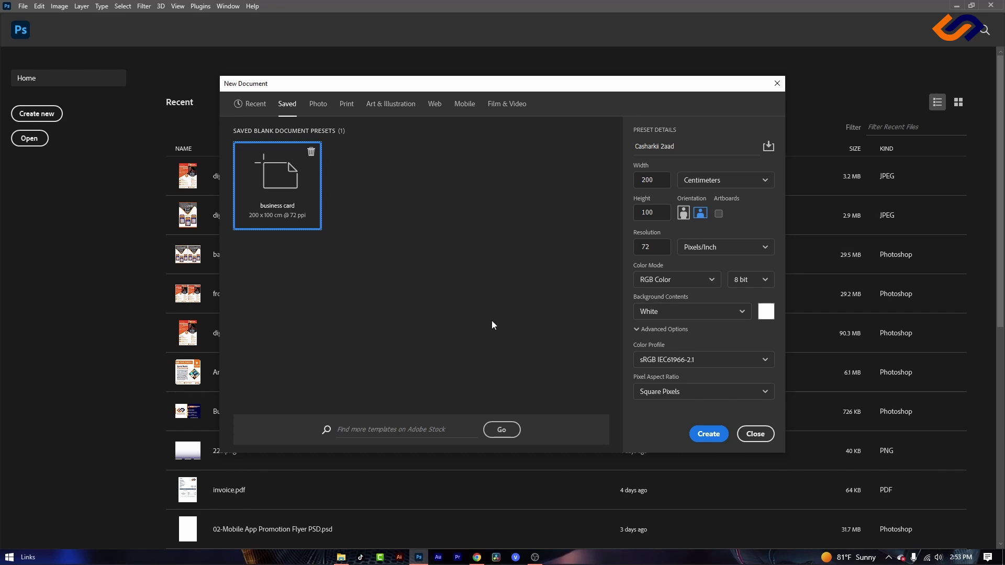
left_click(311, 151)
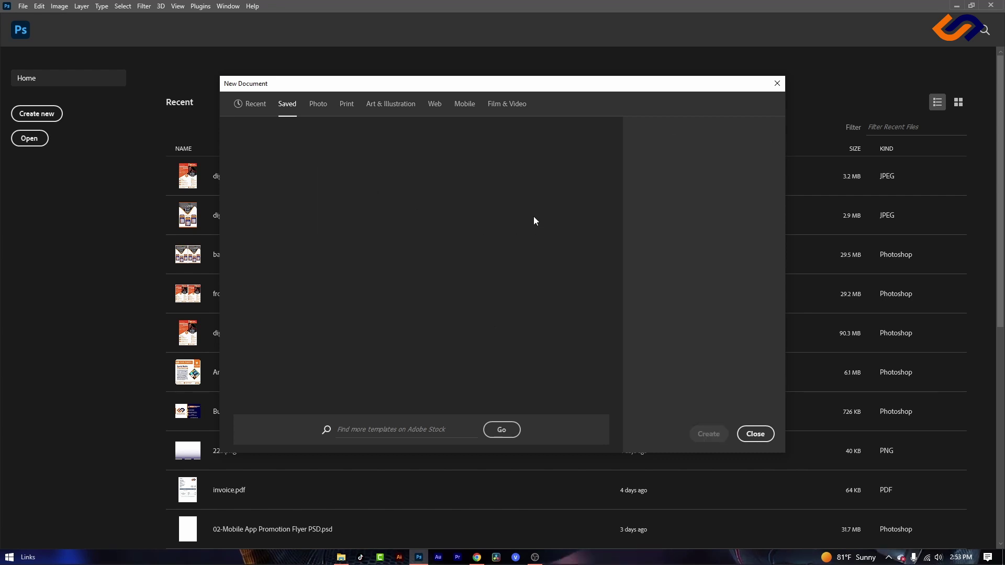
Create the document from the recent custom preset of 1280 x 720 px at 300 ppi.
left_click(257, 104)
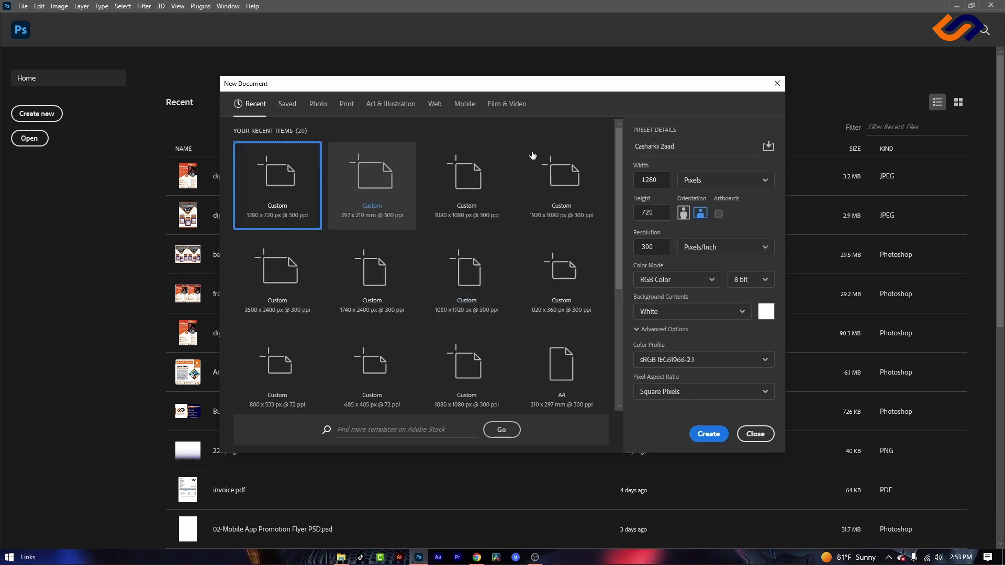
left_click(709, 433)
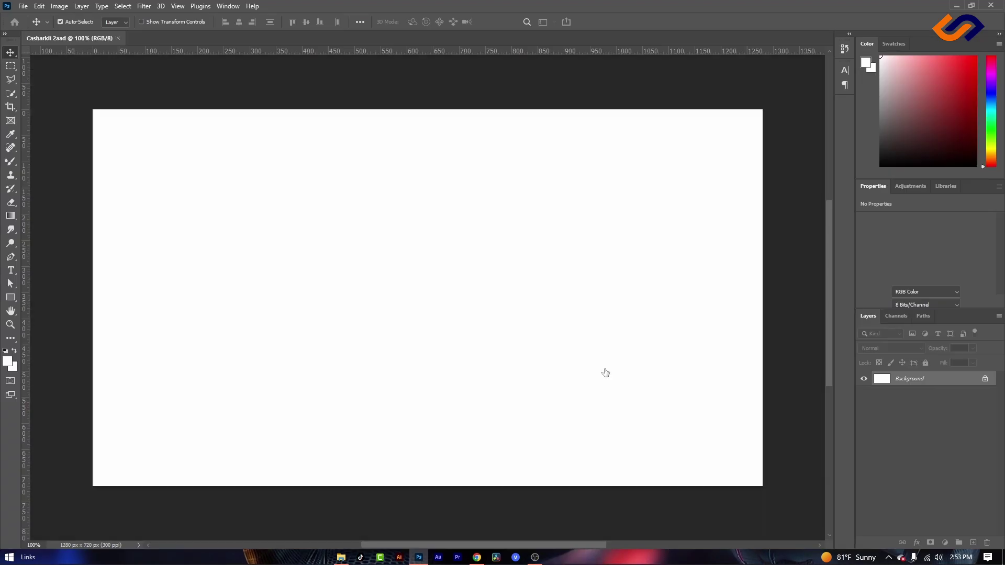